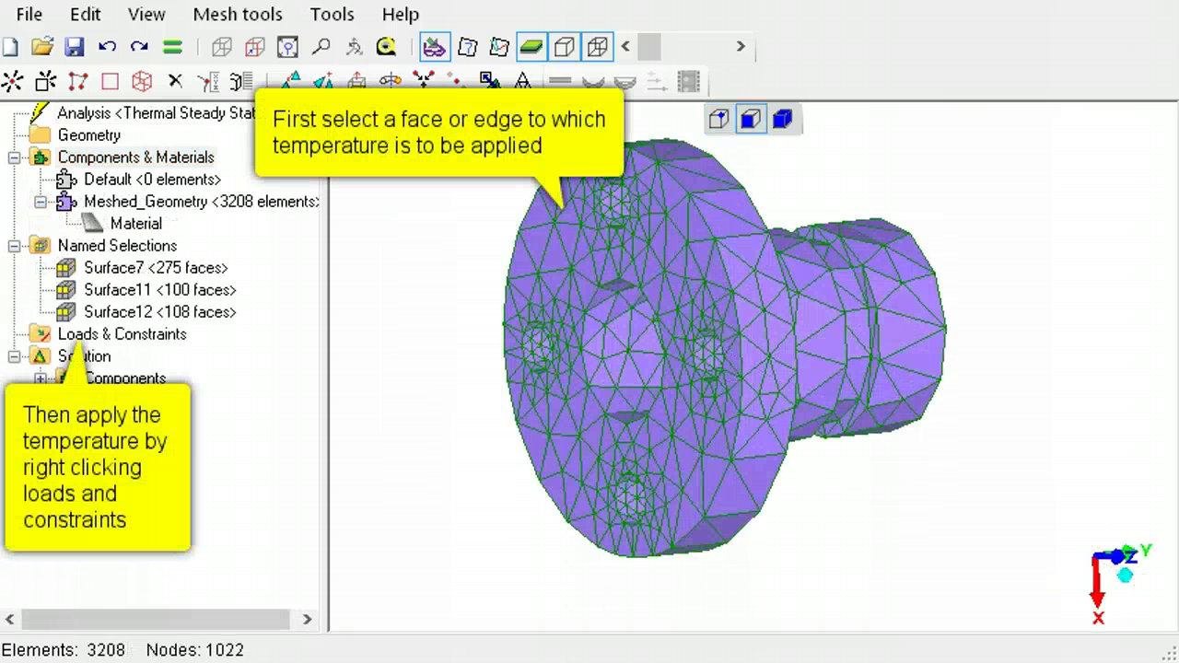
Step: Apply a new fixed temperature load of 120 to the flange's front face, Surface7
left_click(182, 268)
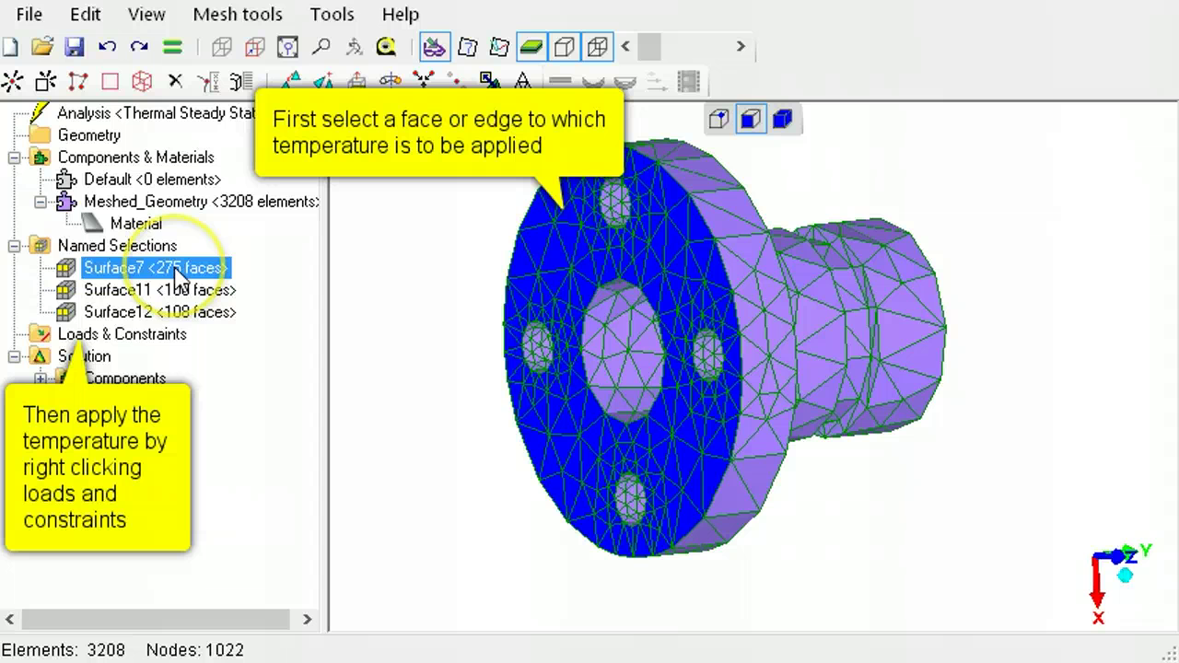
right_click(171, 337)
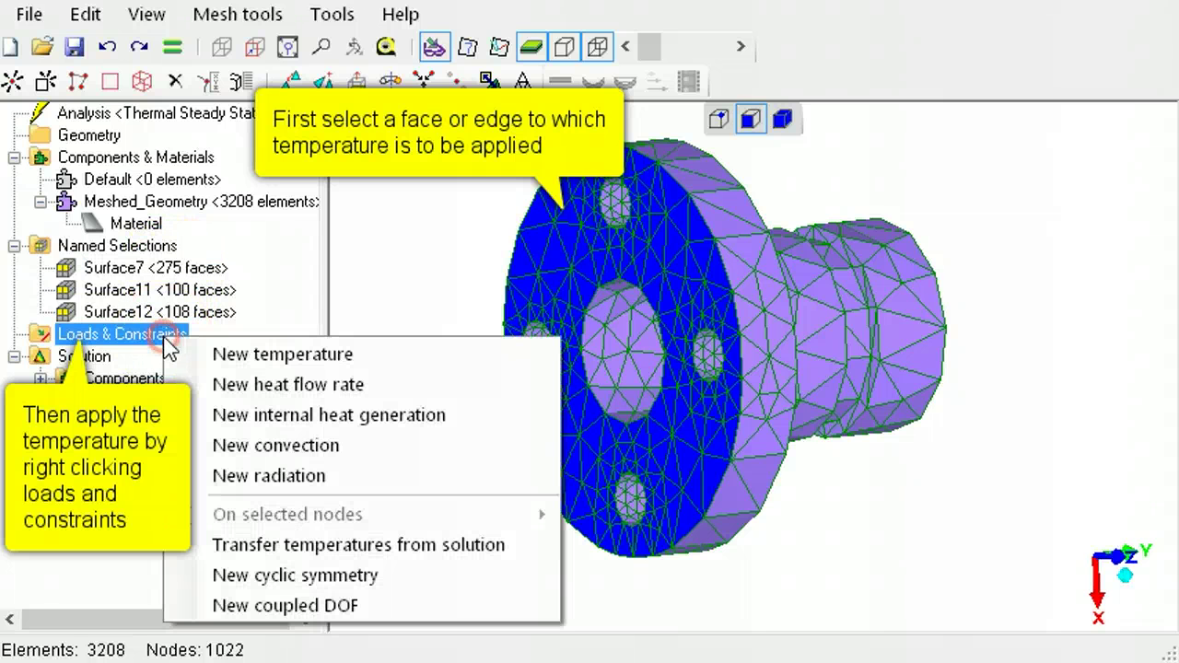
left_click(295, 362)
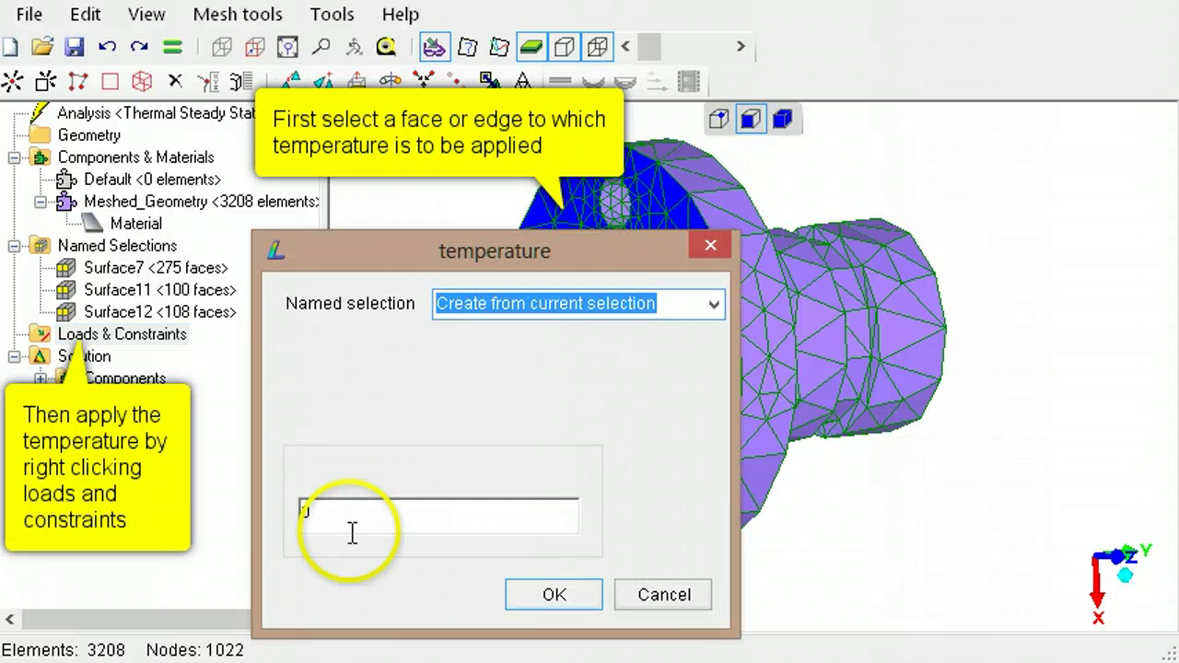
left_click_drag(350, 528, 279, 525)
type("120")
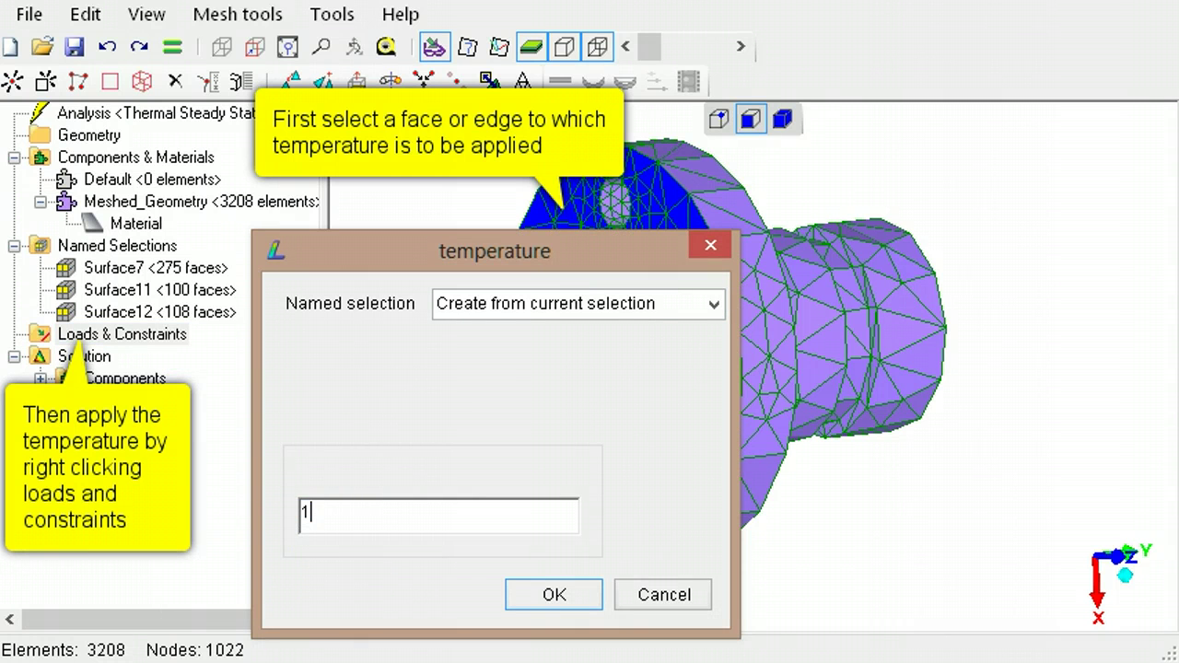
left_click(539, 594)
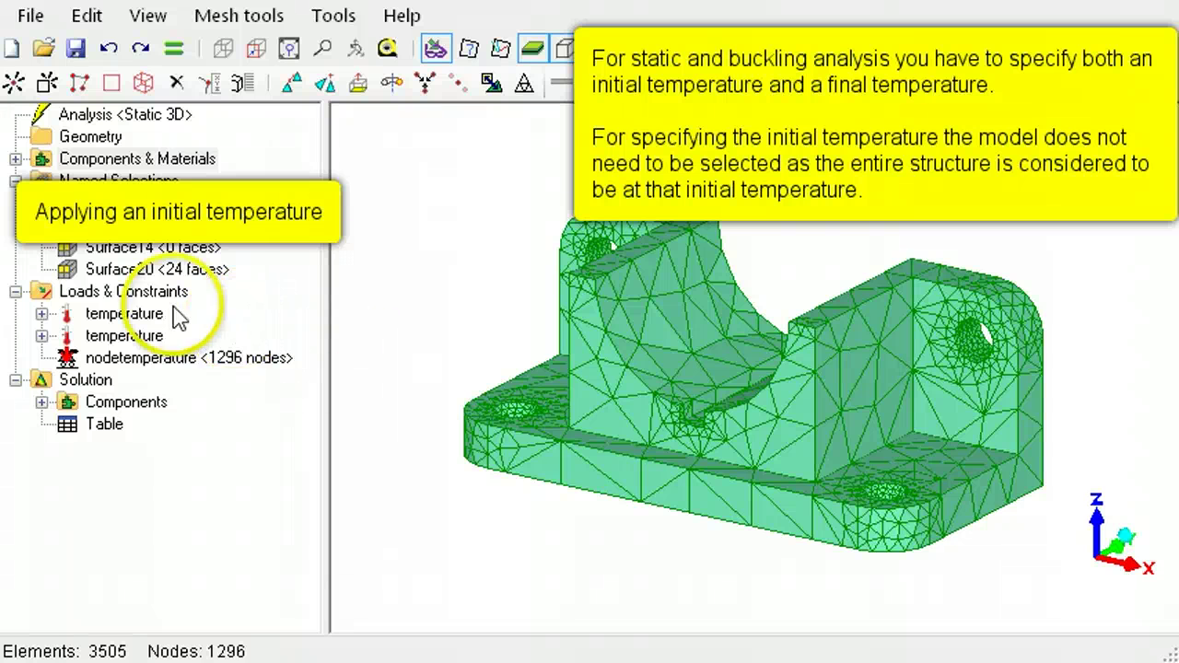
Step: Add a thermal stress load with a reference temperature of 22 to the bracket
right_click(158, 291)
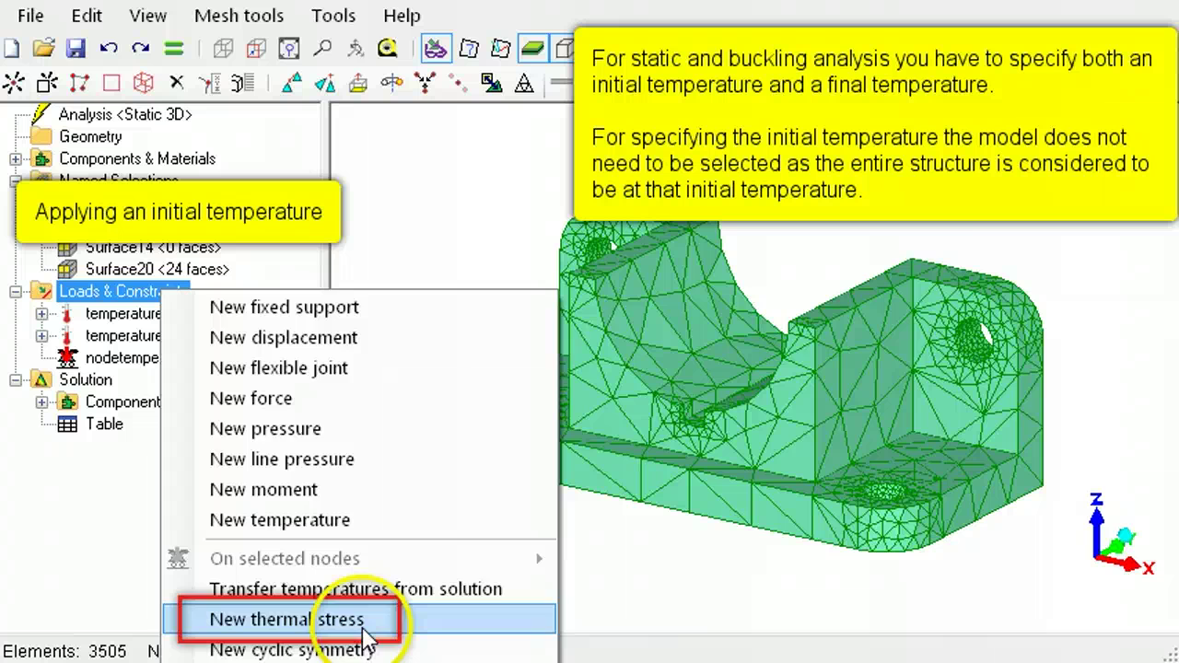
left_click(368, 620)
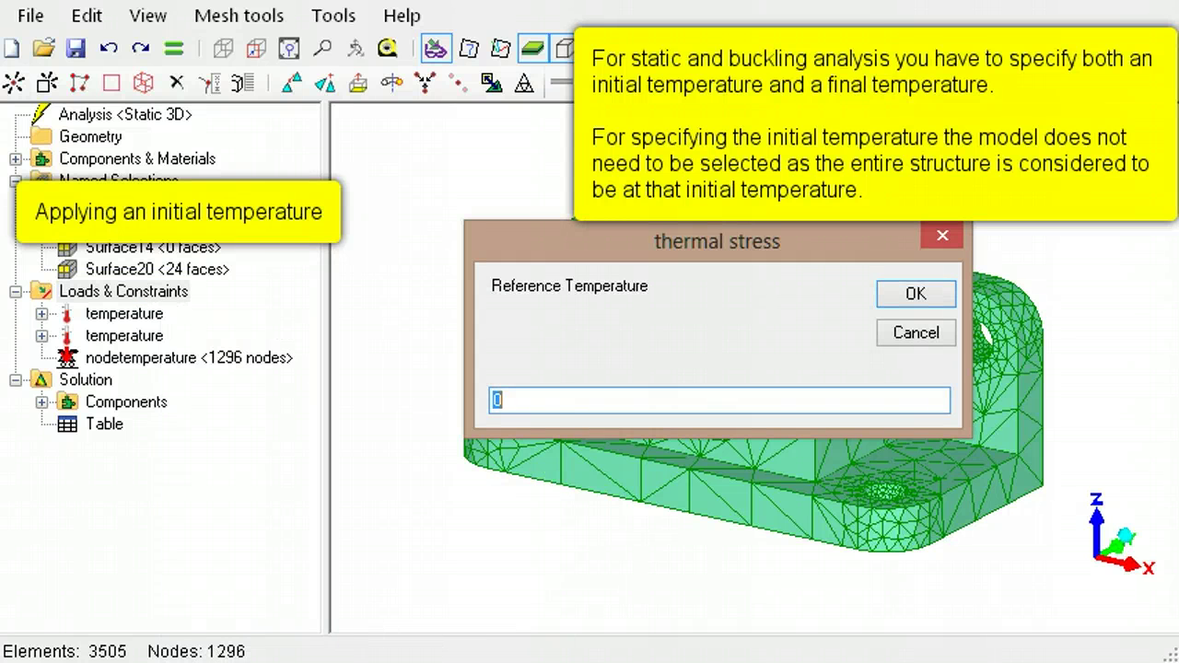
type("22")
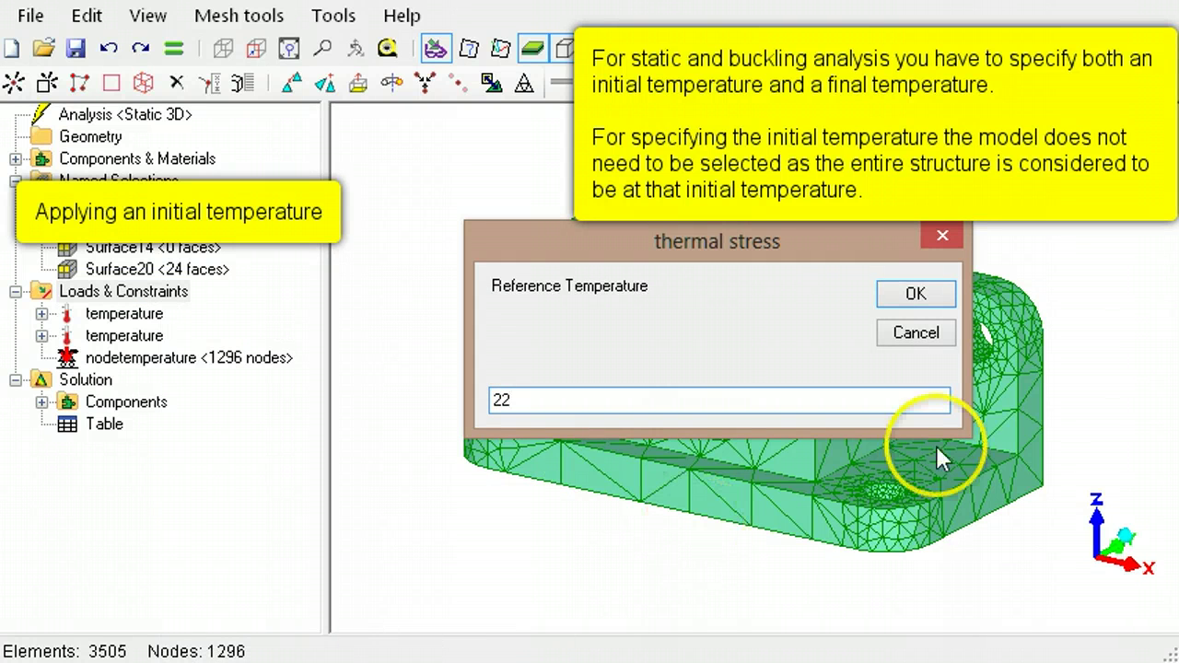
left_click(938, 297)
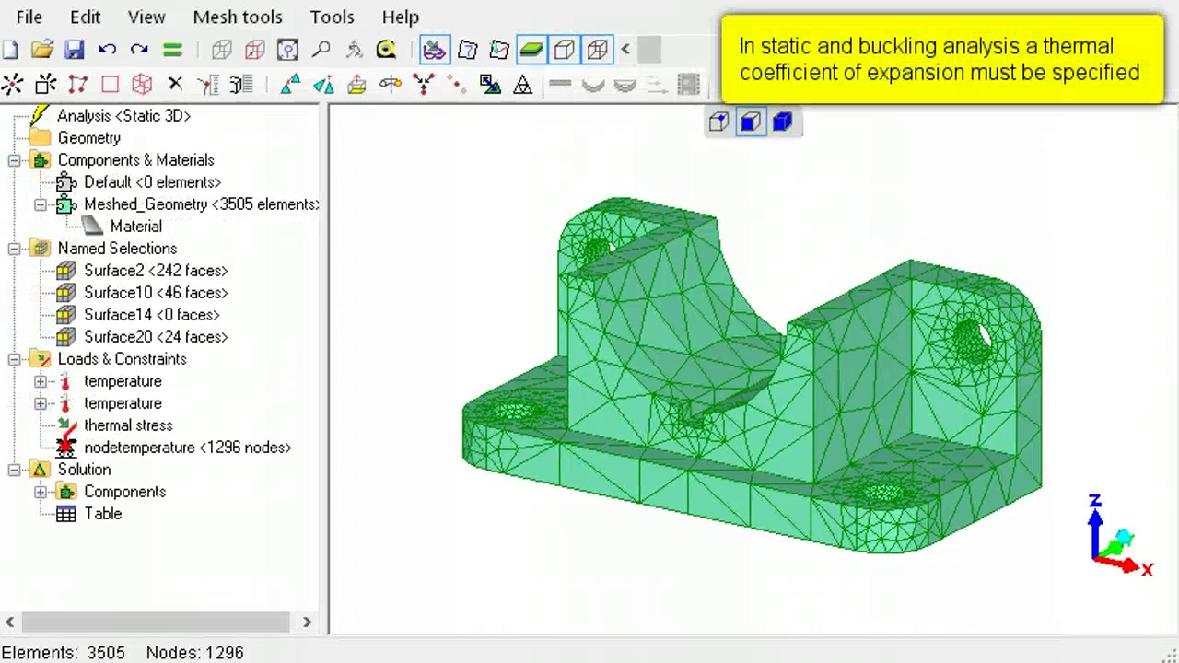
Step: Enter 6.5E-06 as the material's thermal expansion coefficient on the Mechanical tab
right_click(136, 226)
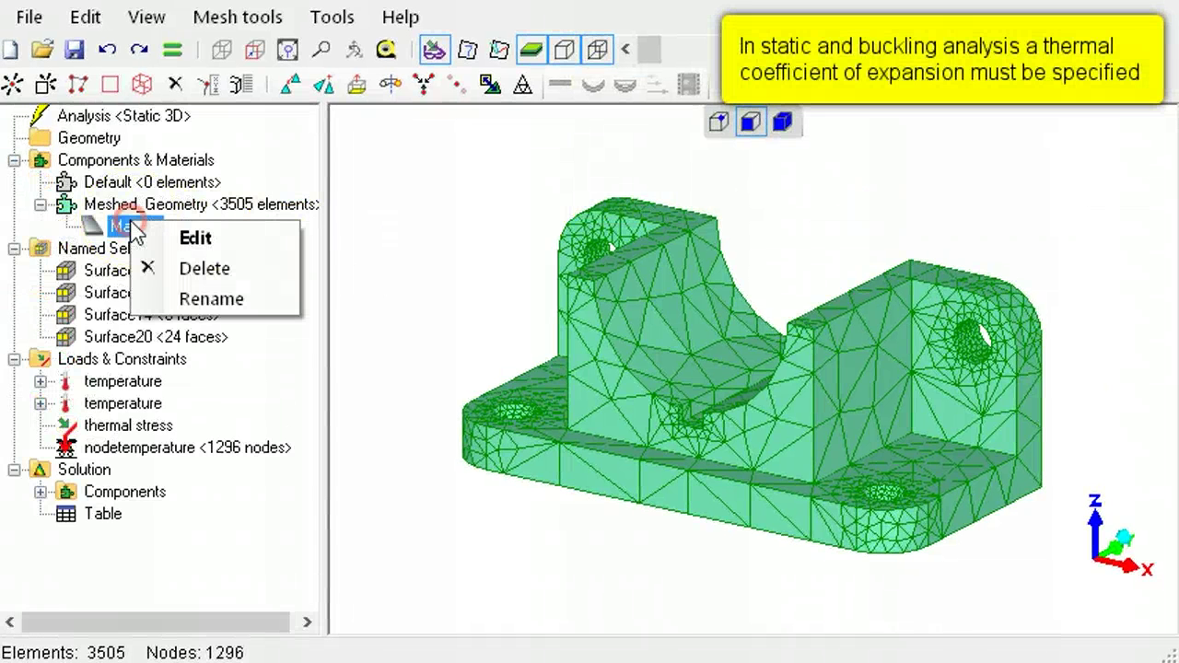
left_click(223, 241)
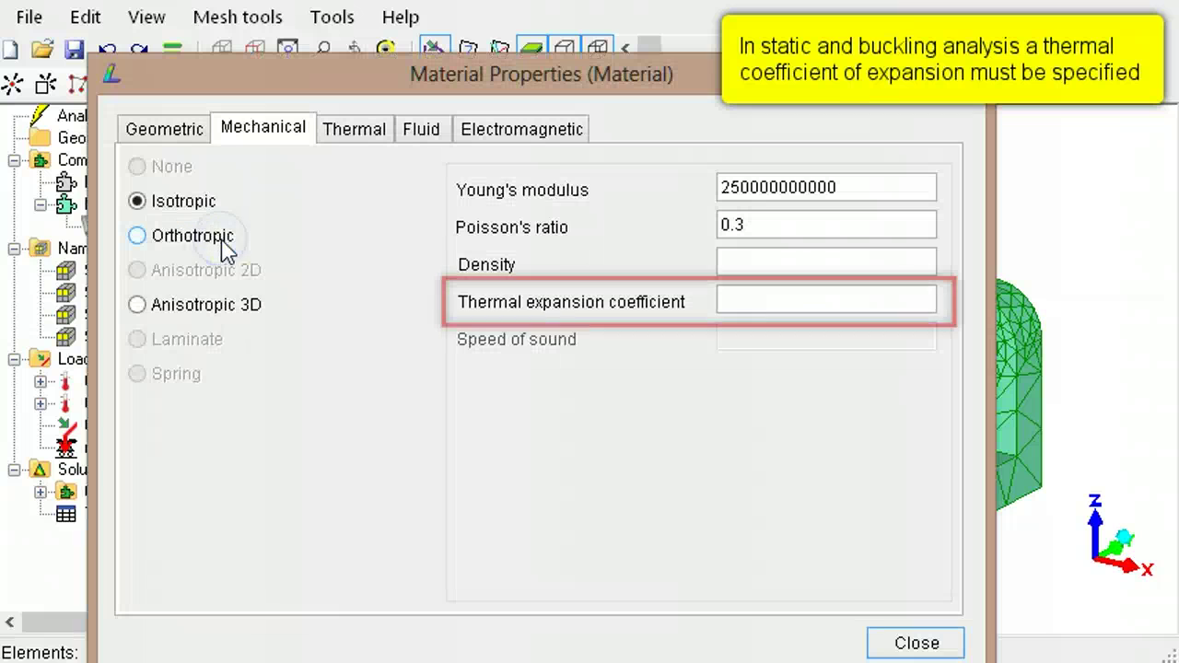
left_click(770, 302)
type("6.5")
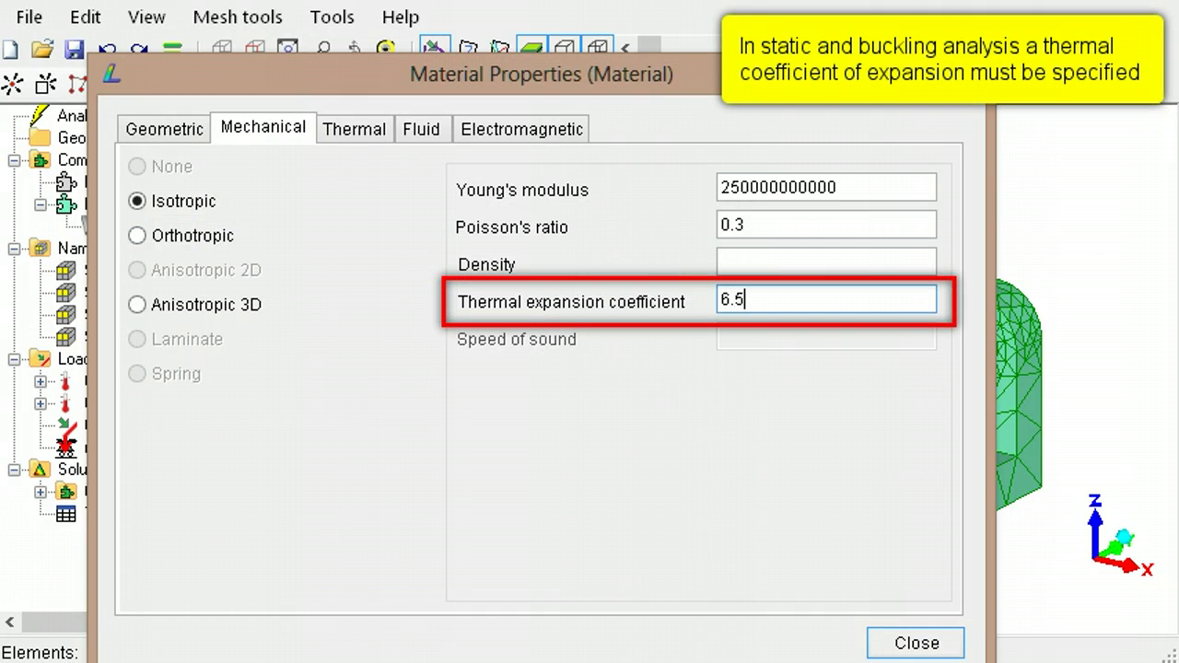
type("E-06")
left_click(915, 643)
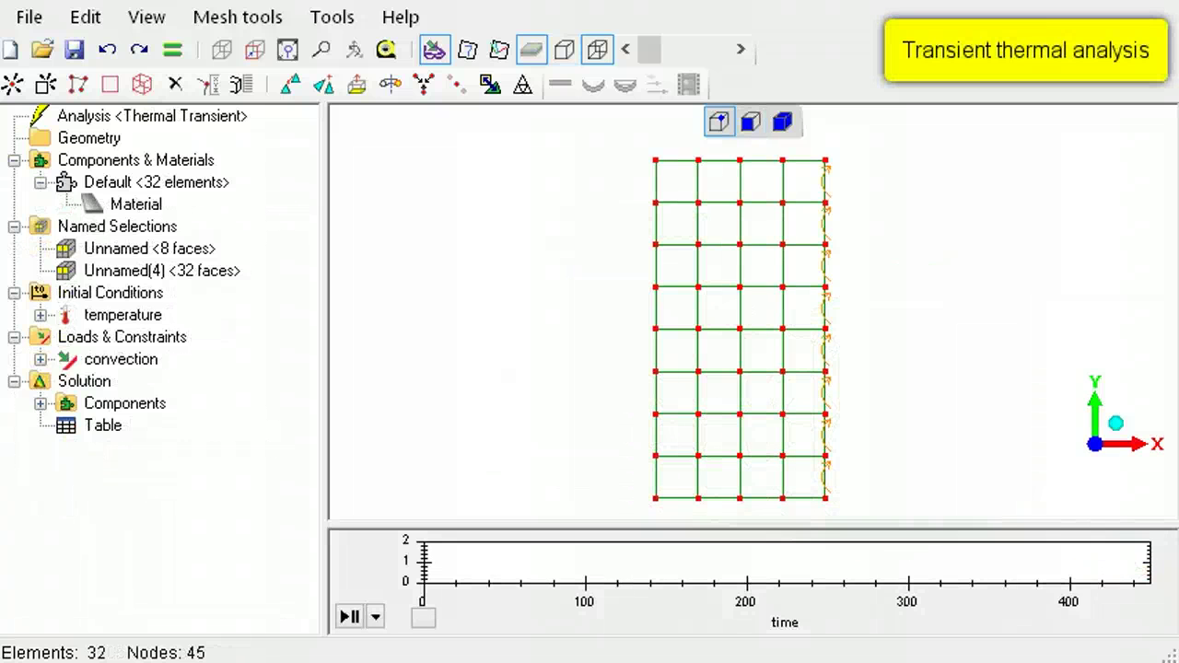
Step: Box-select the mesh's left-edge nodes as faces and begin a new temperature load
left_click_drag(622, 144, 677, 523)
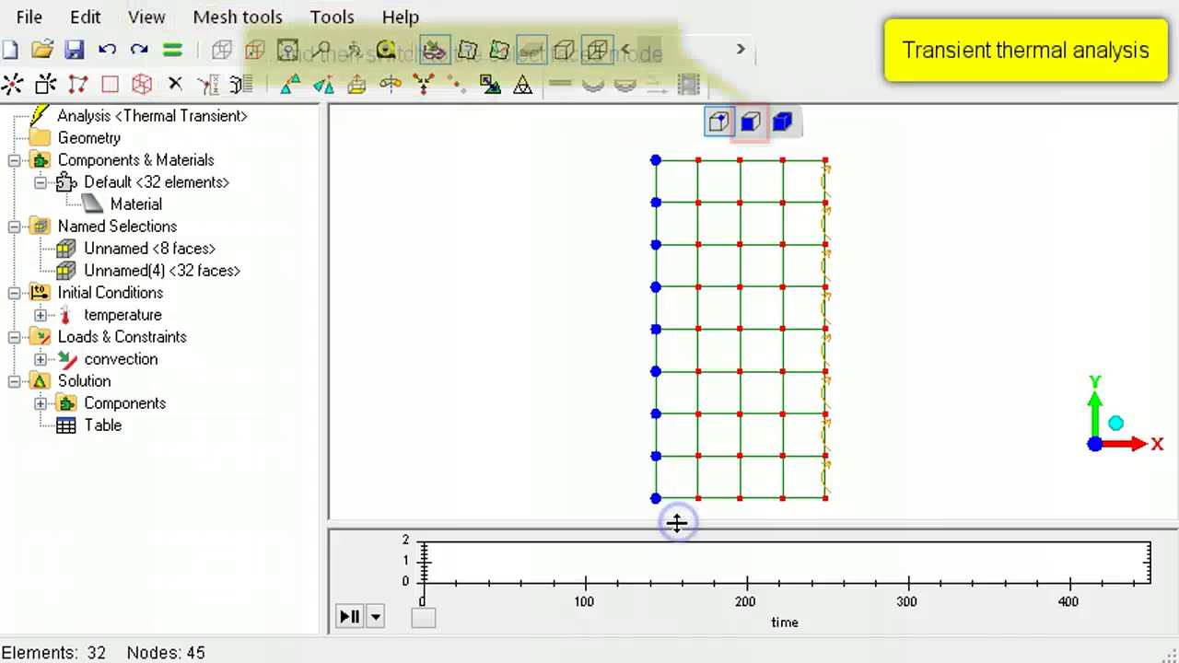
left_click(751, 123)
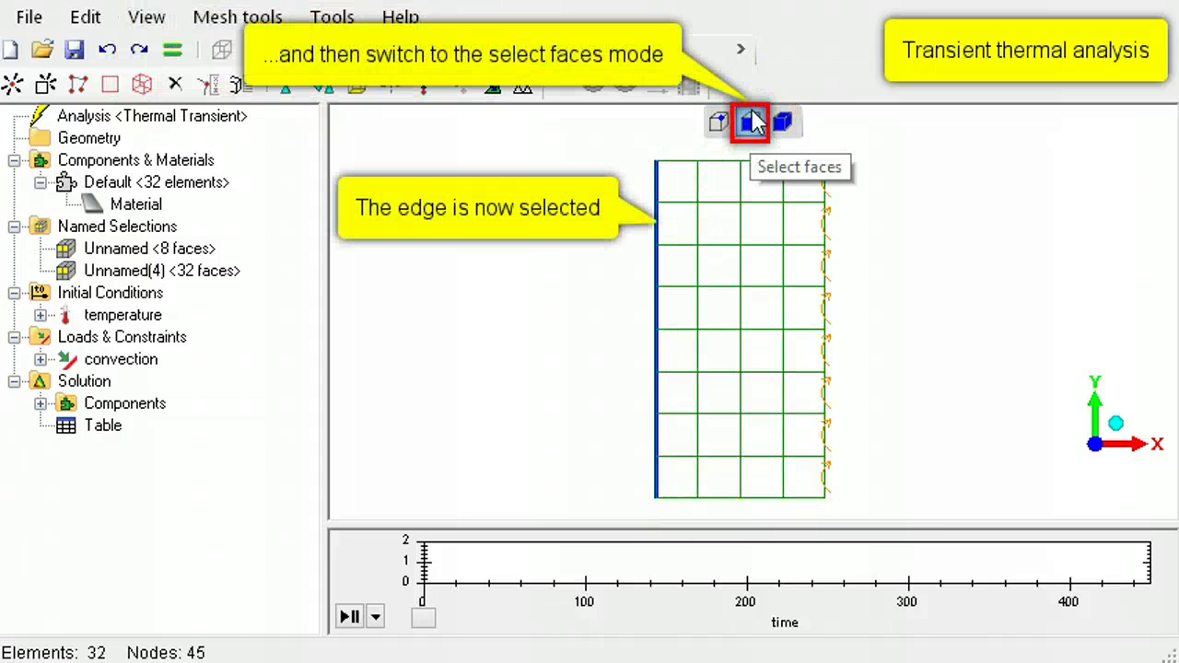
right_click(171, 343)
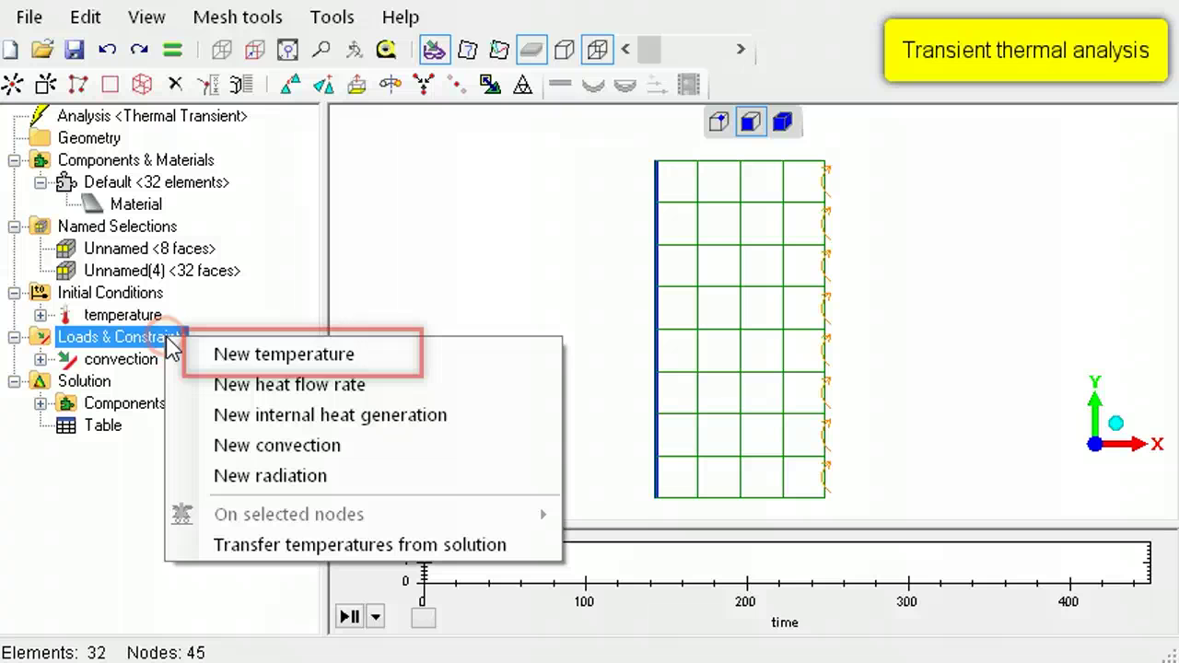
left_click(337, 361)
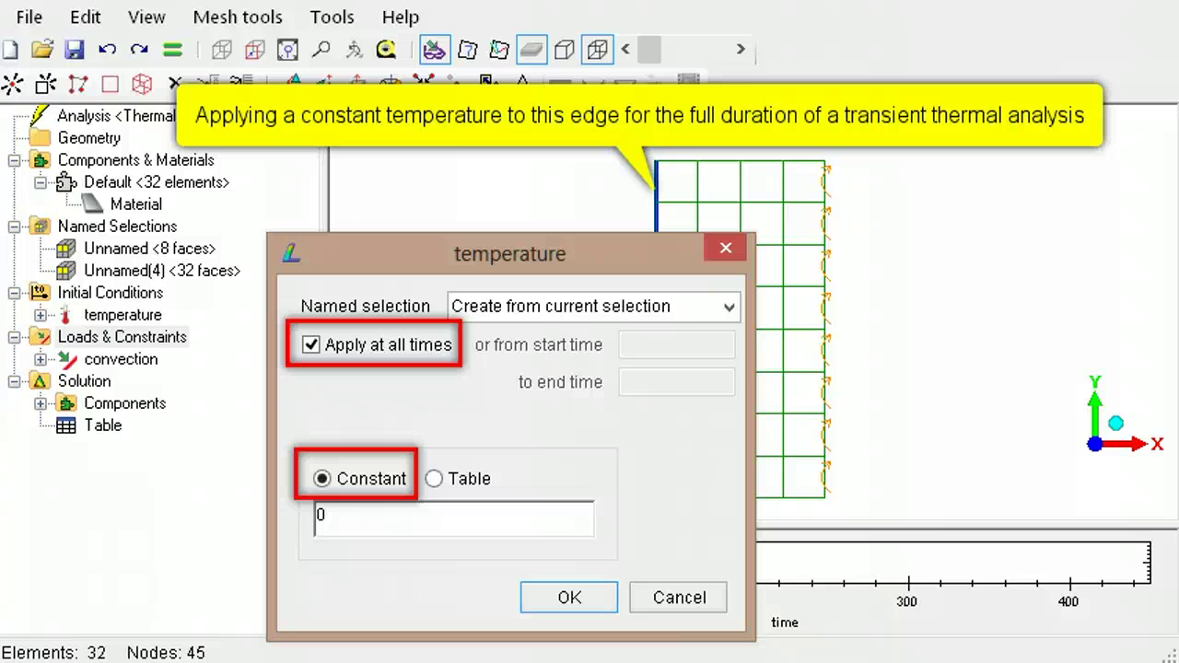
Step: Hold the left edge at a constant 120, then reopen the load to check its timeline
left_click_drag(367, 522, 285, 529)
type("120")
left_click(571, 597)
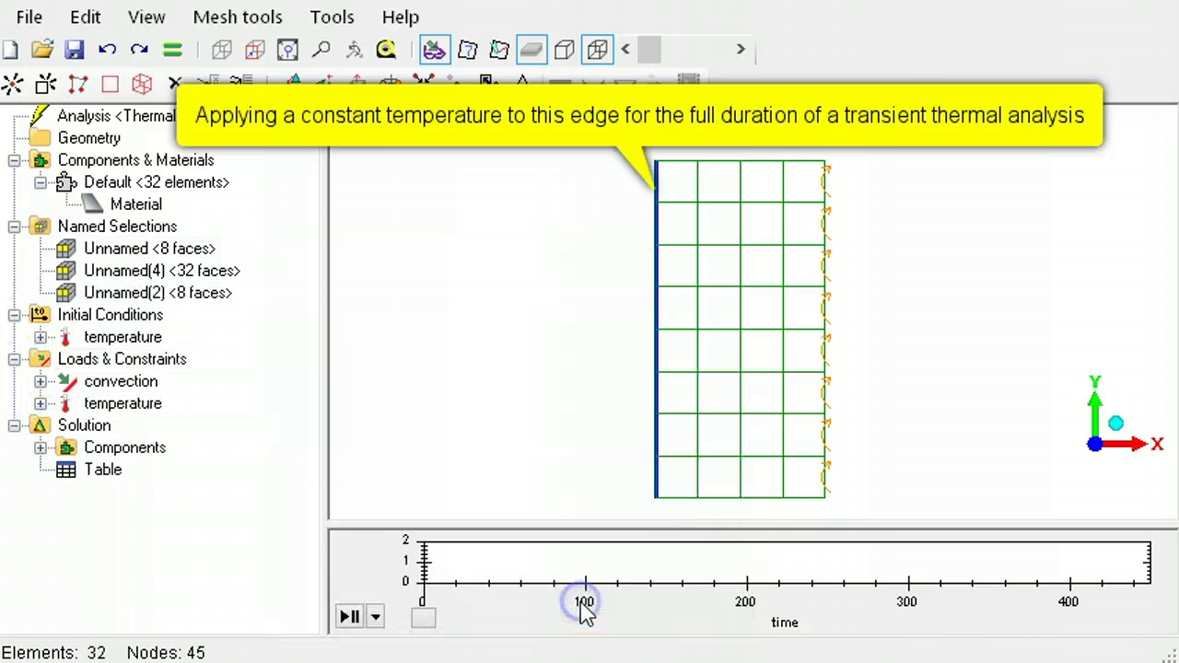
left_click(123, 405)
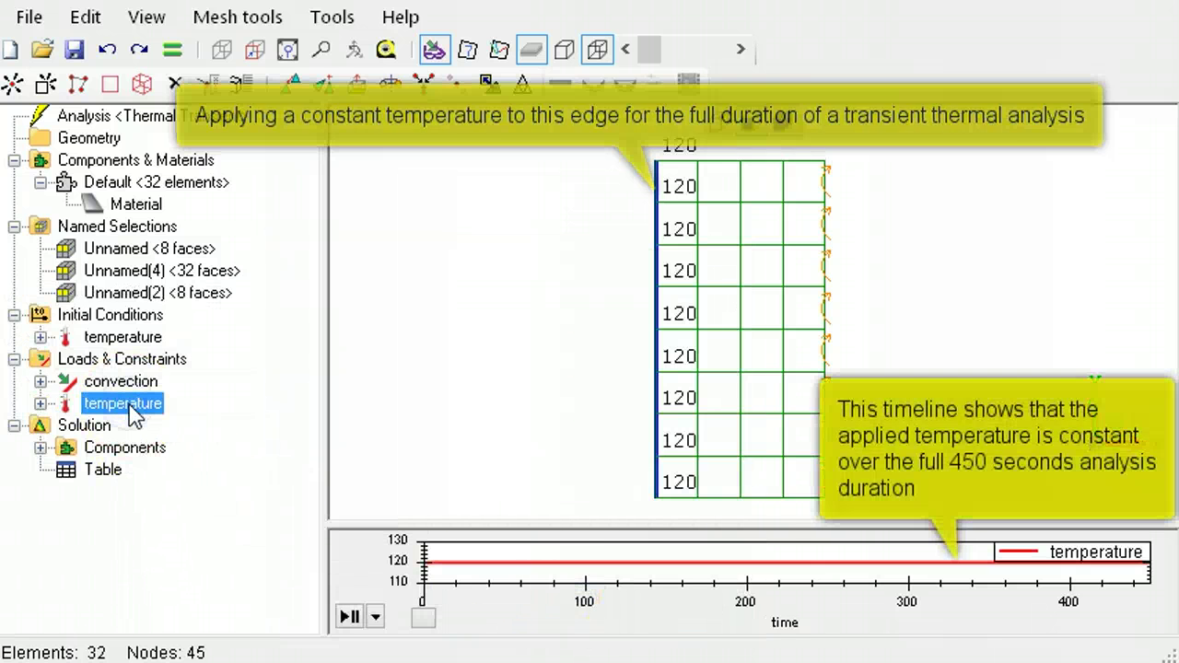
double_click(124, 405)
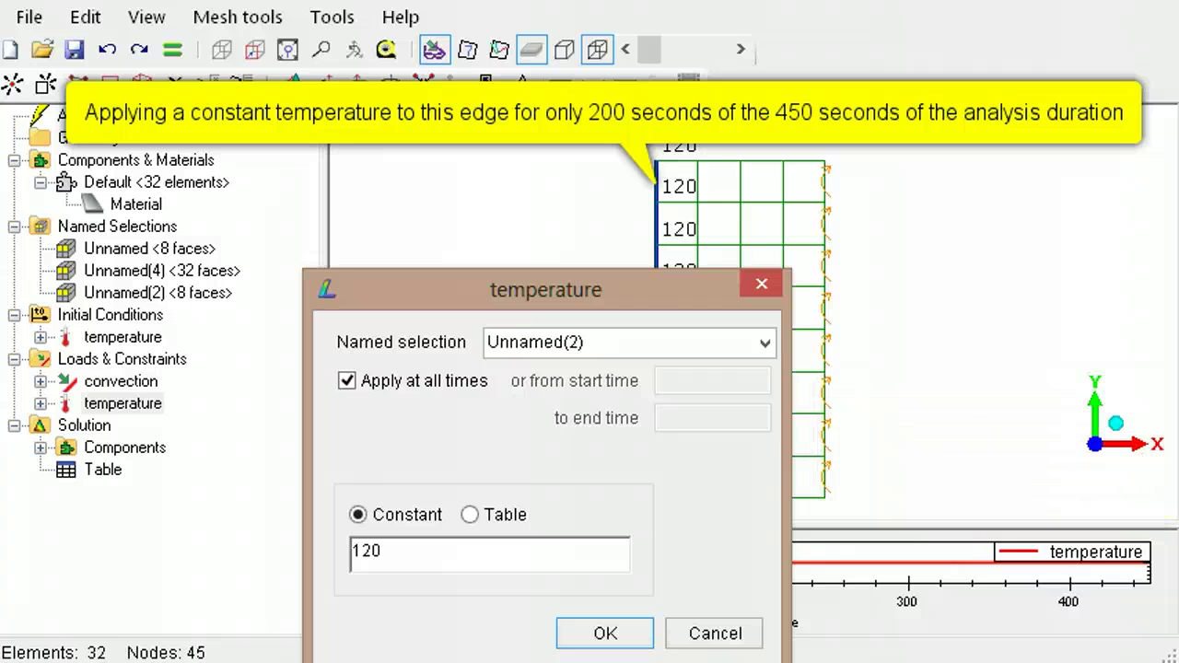
Step: Limit the 120 edge temperature to a start time of 0 and end time of 200 s
left_click(347, 381)
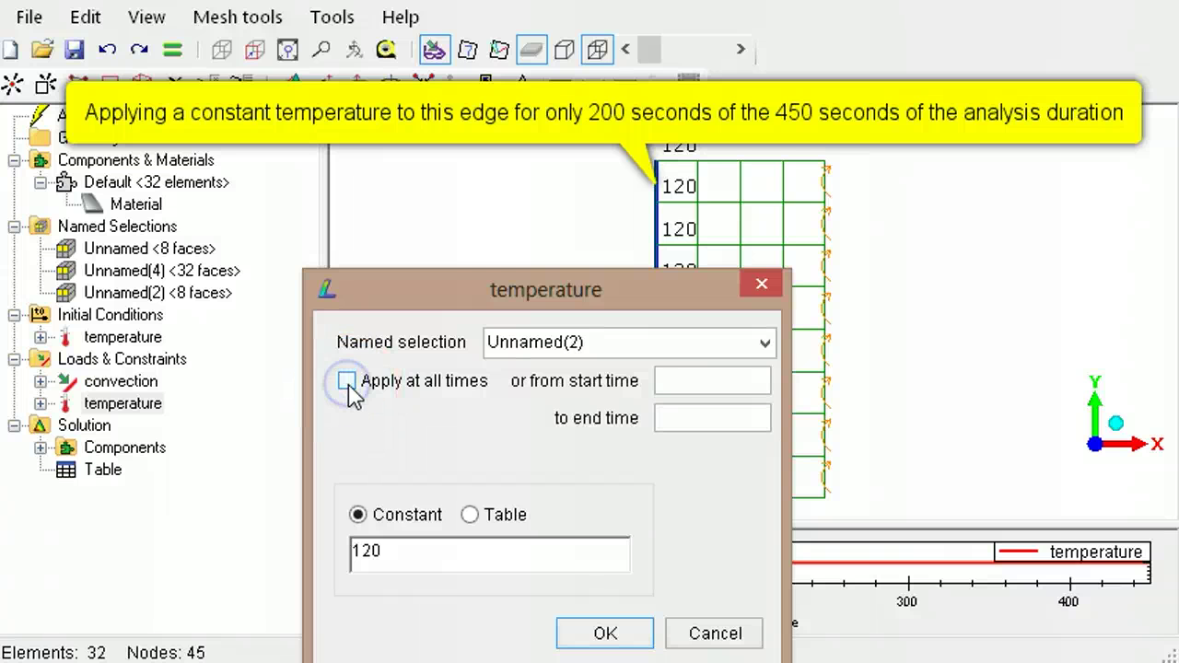
left_click(695, 385)
type("0")
left_click(701, 423)
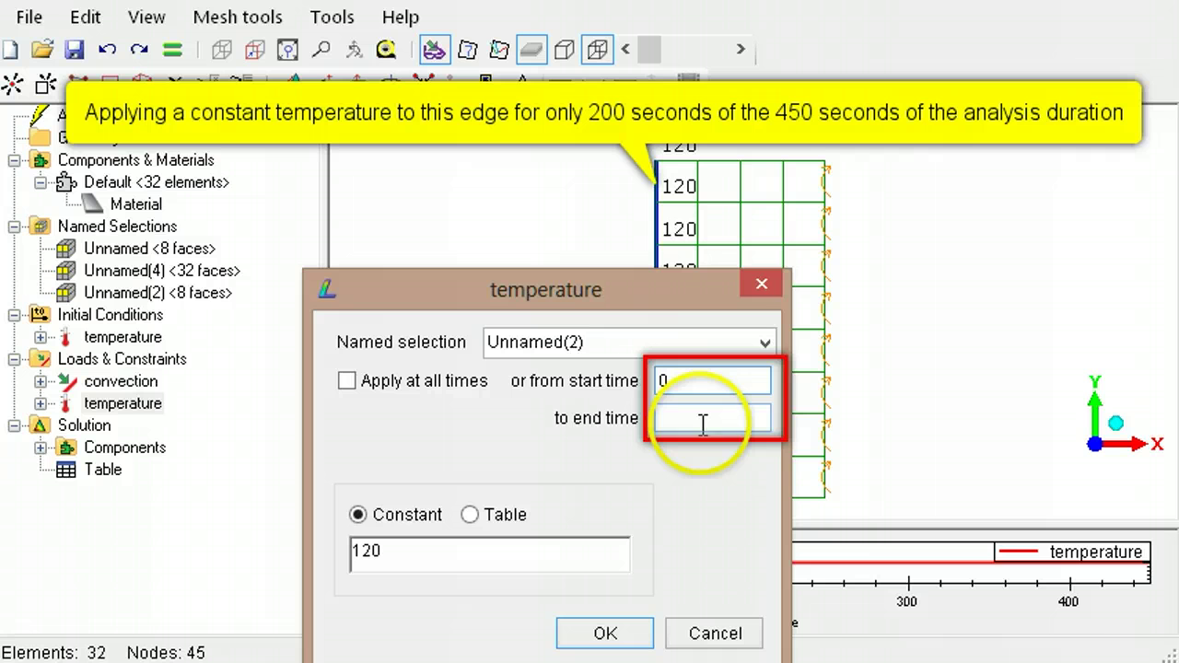
type("200")
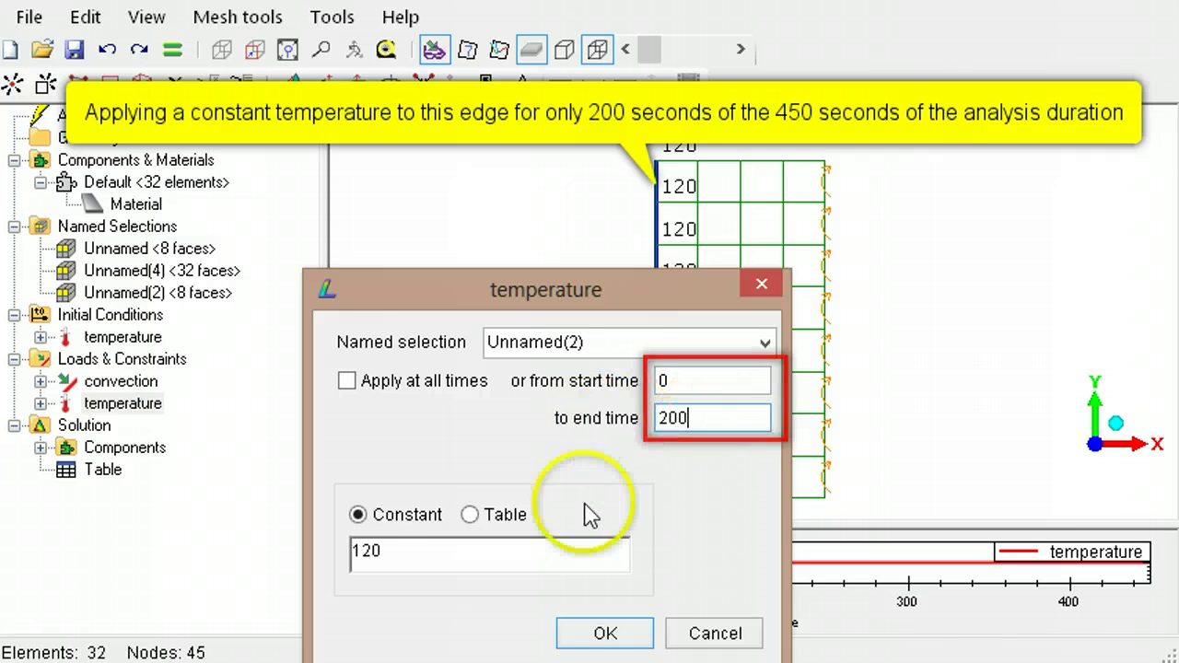
left_click(632, 638)
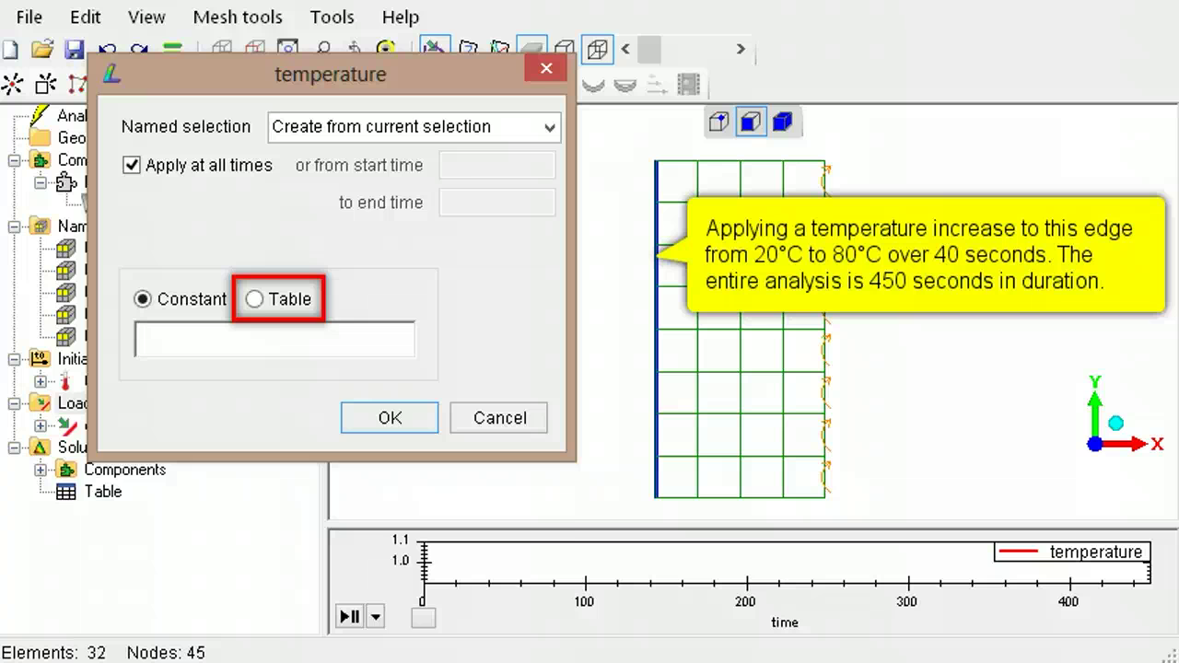
Step: Switch the temperature to a Table and add the first row: time 0, value 20
left_click(254, 300)
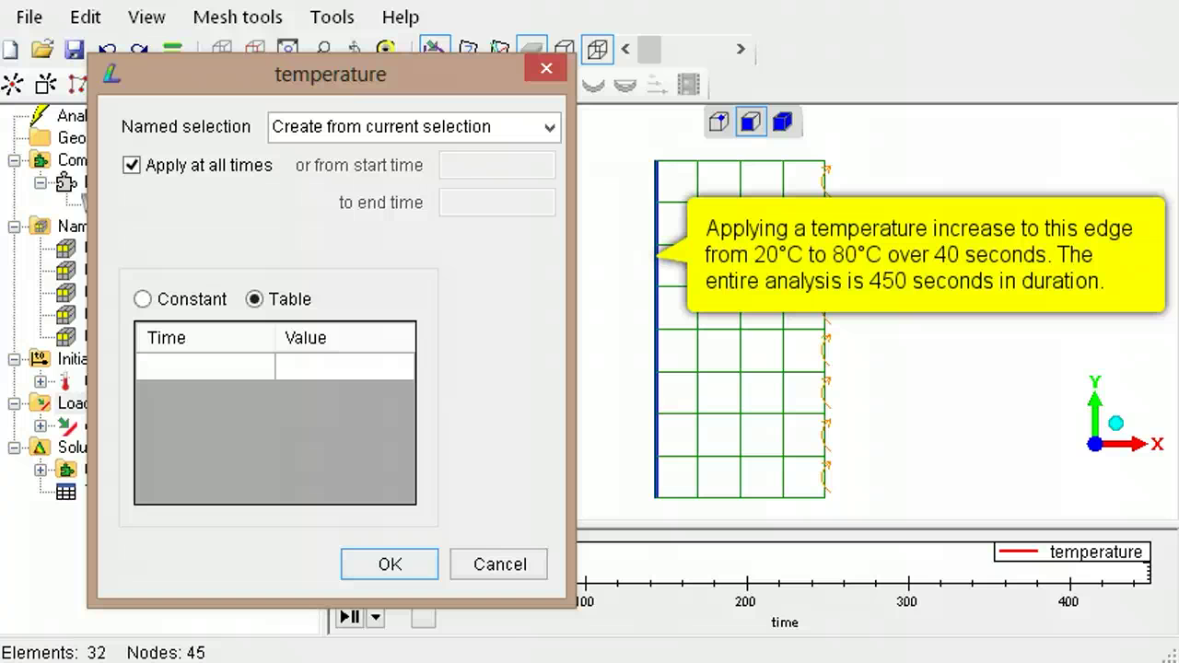
left_click(194, 368)
left_click(194, 368)
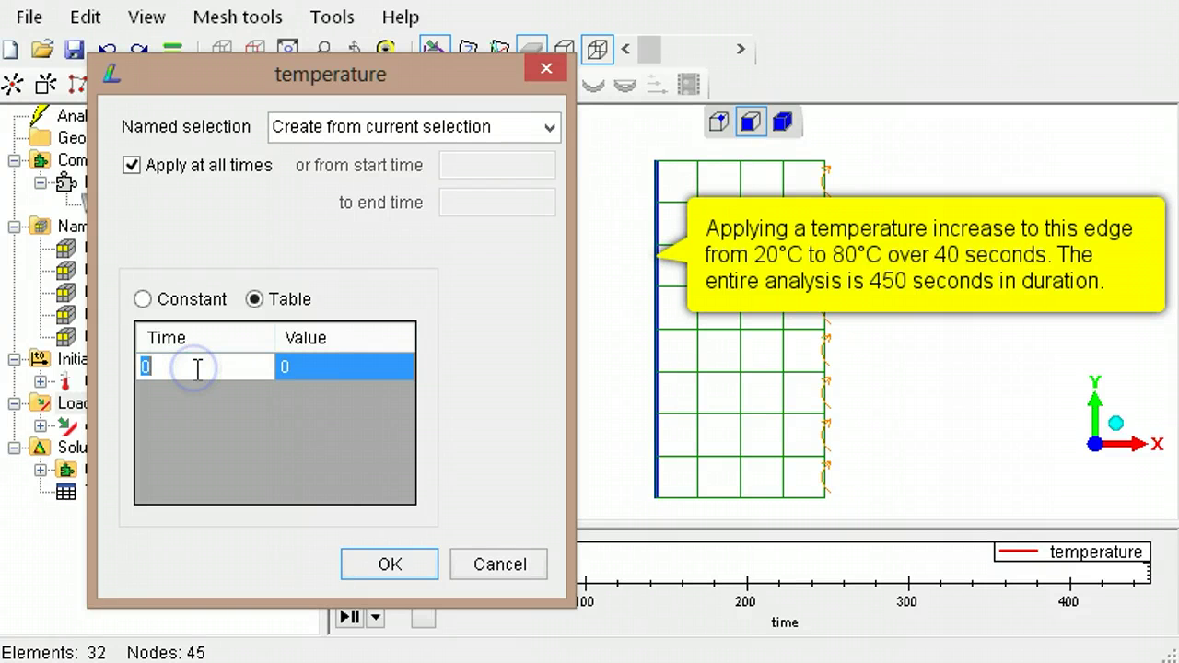
left_click(322, 367)
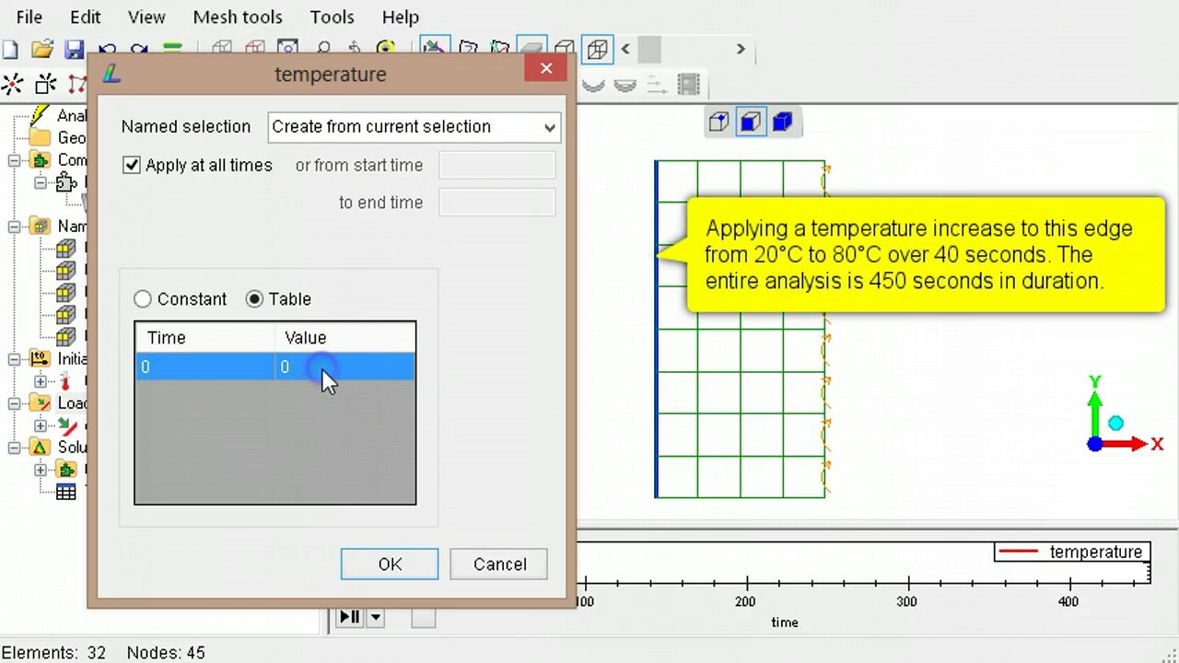
left_click(321, 367)
key("BackSpace")
type("20")
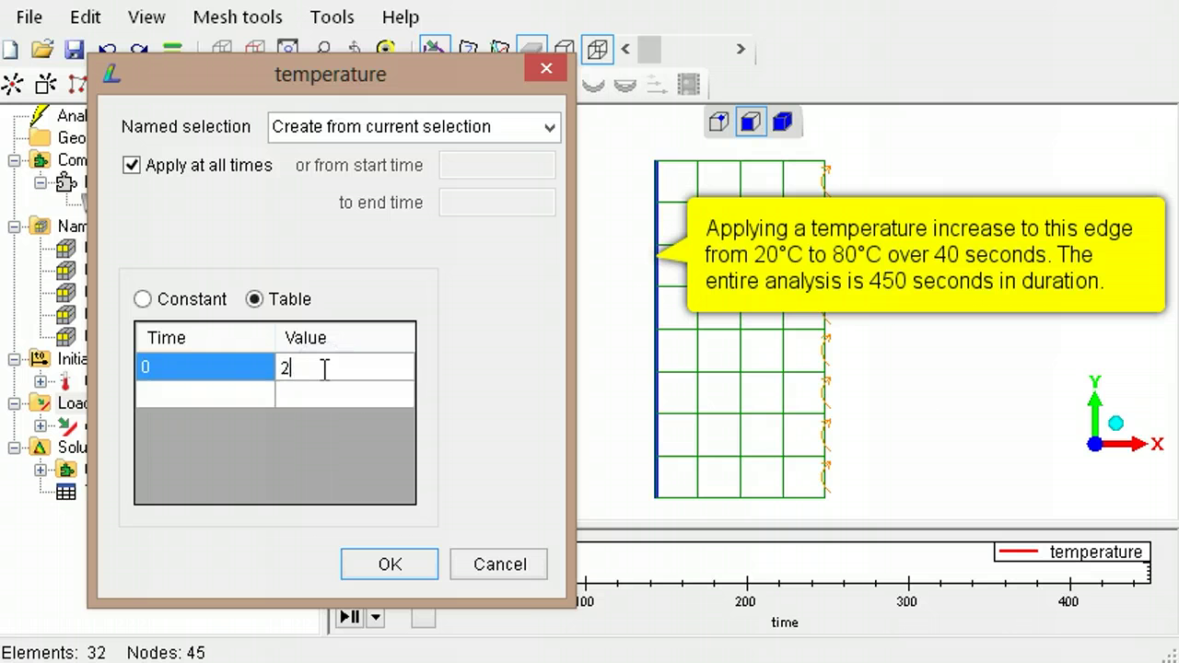
Step: Add a second table row with time 40 and value 80
left_click(215, 389)
left_click(215, 387)
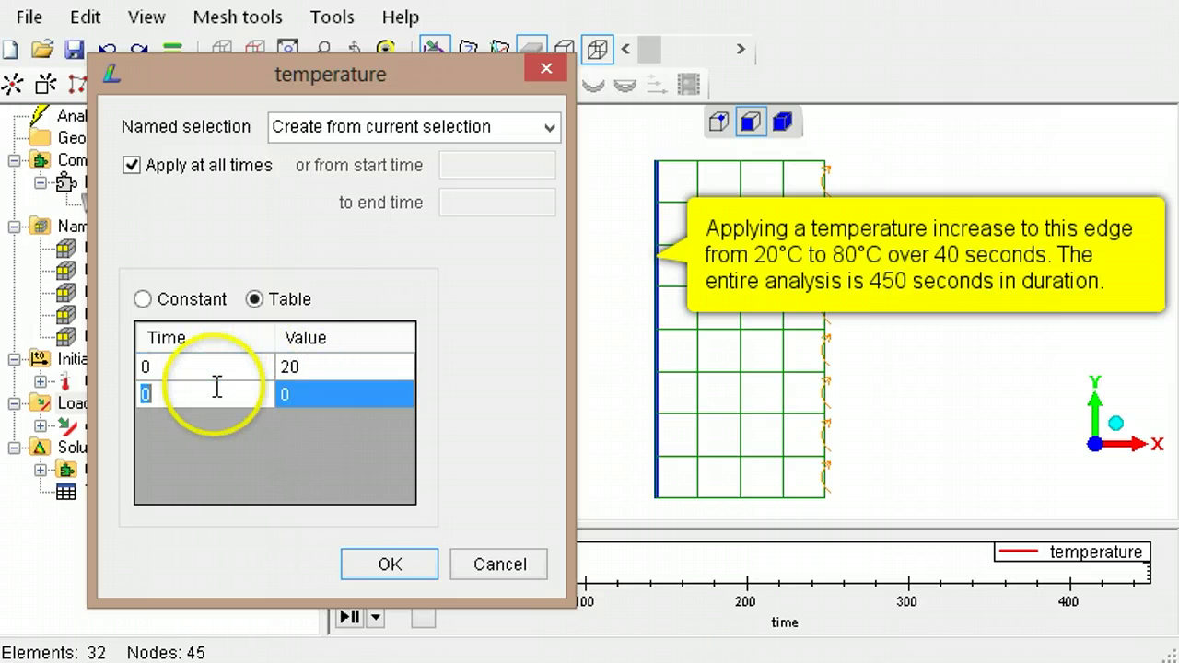
type("40")
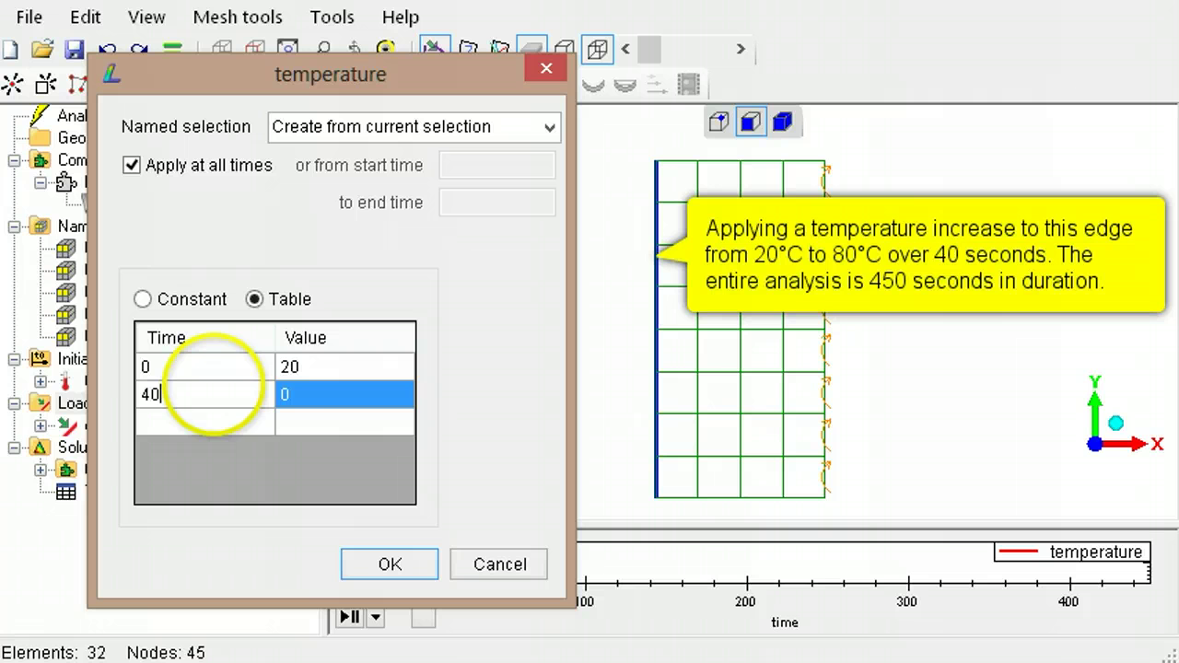
left_click(332, 403)
left_click(326, 395)
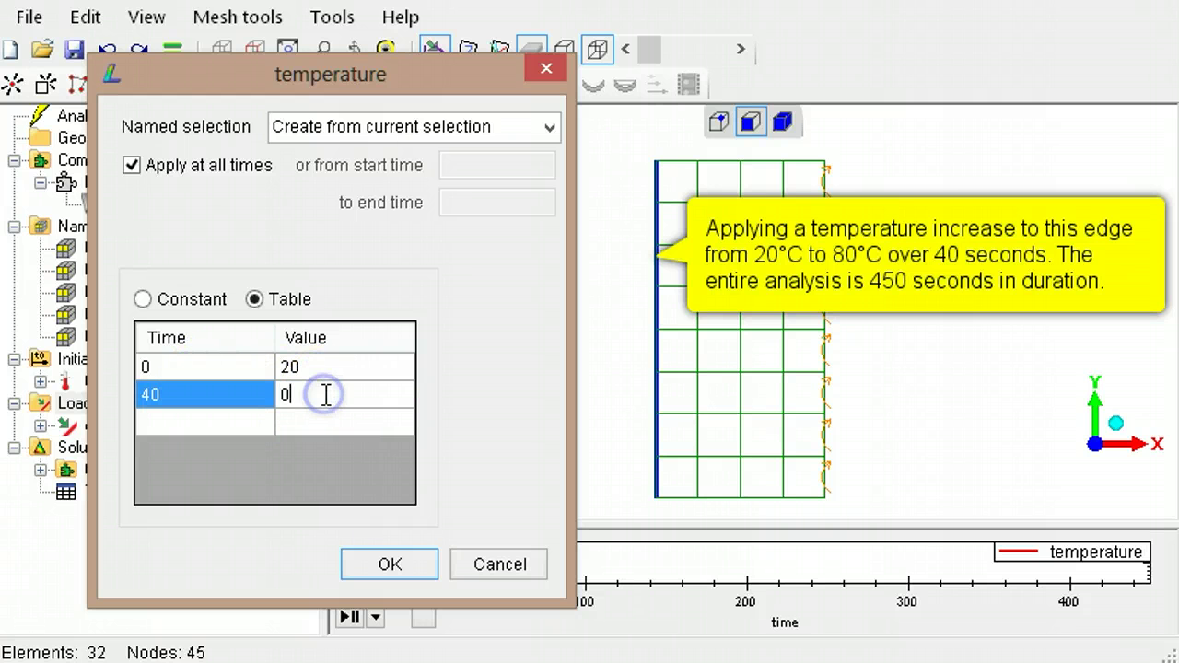
key("BackSpace")
type("80")
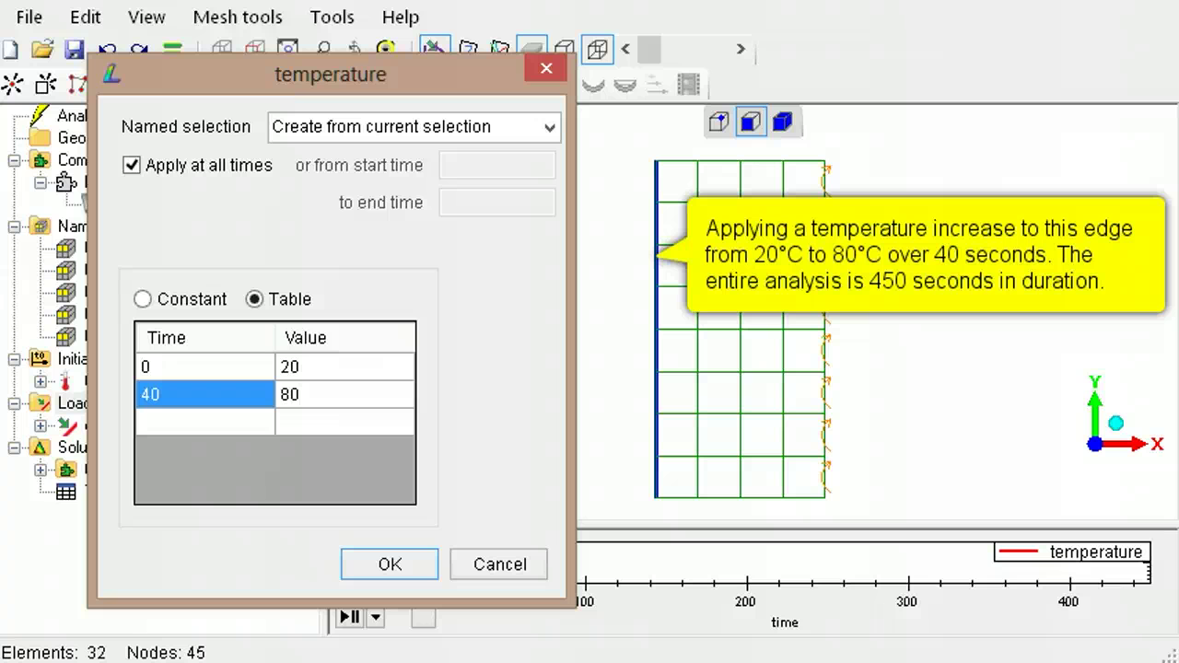
key("Return")
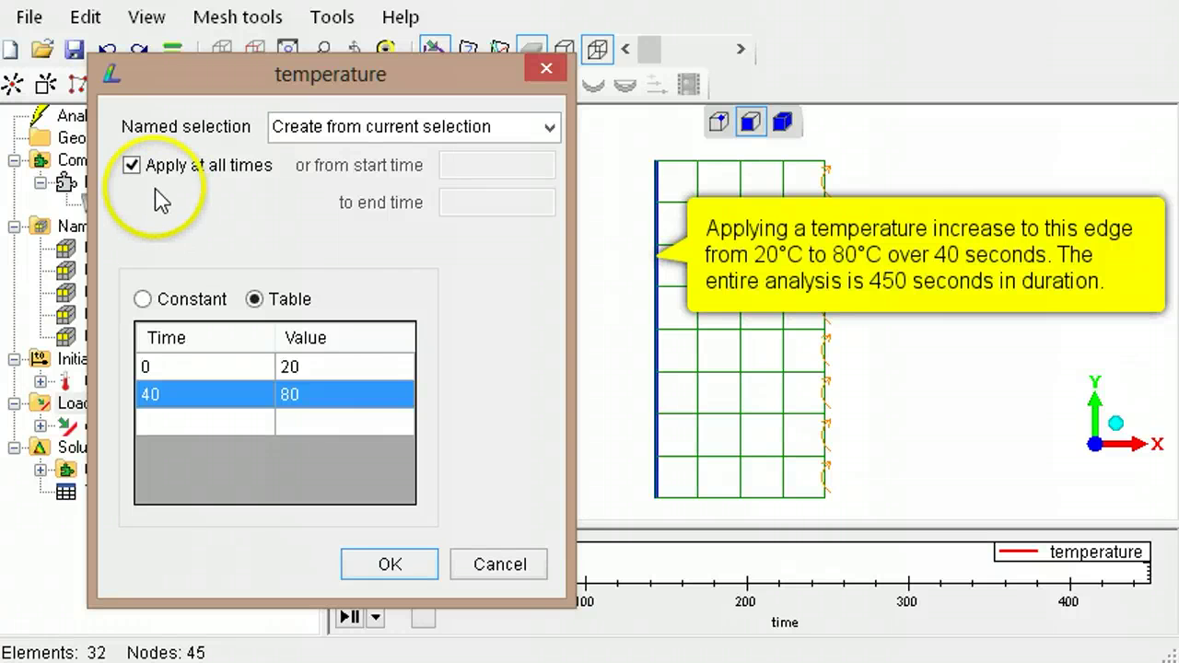
Step: Restrict the table temperature load to start time 0 and end time 40 s, and confirm it
left_click(132, 166)
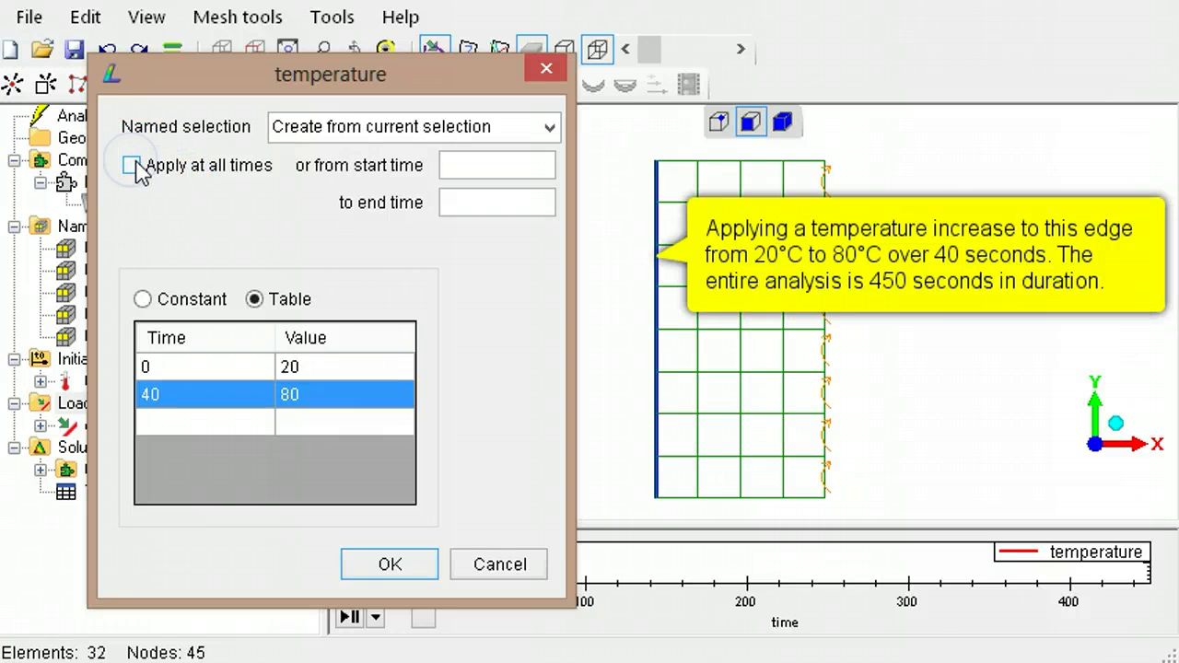
left_click(460, 165)
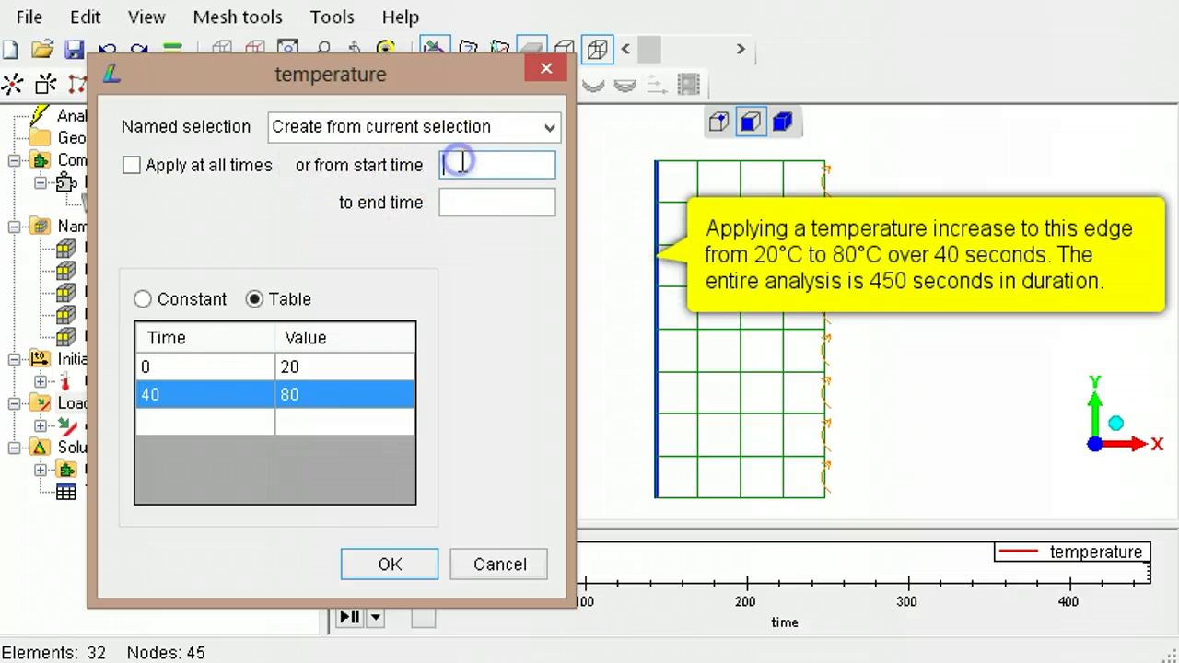
type("0")
left_click(472, 196)
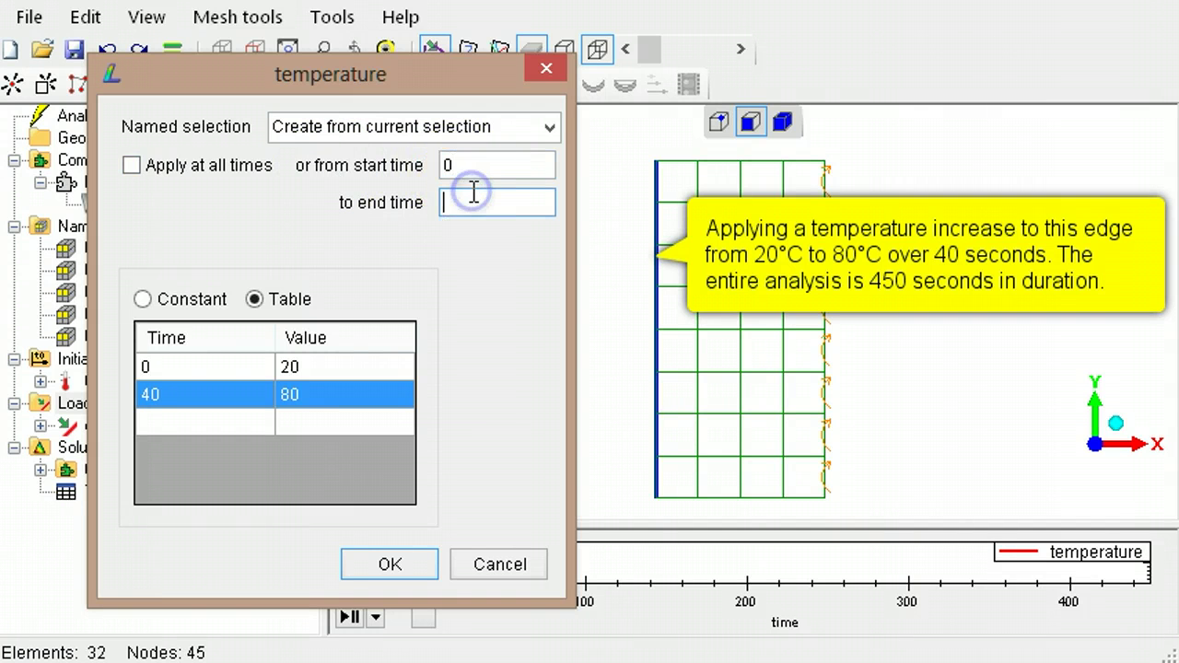
type("40")
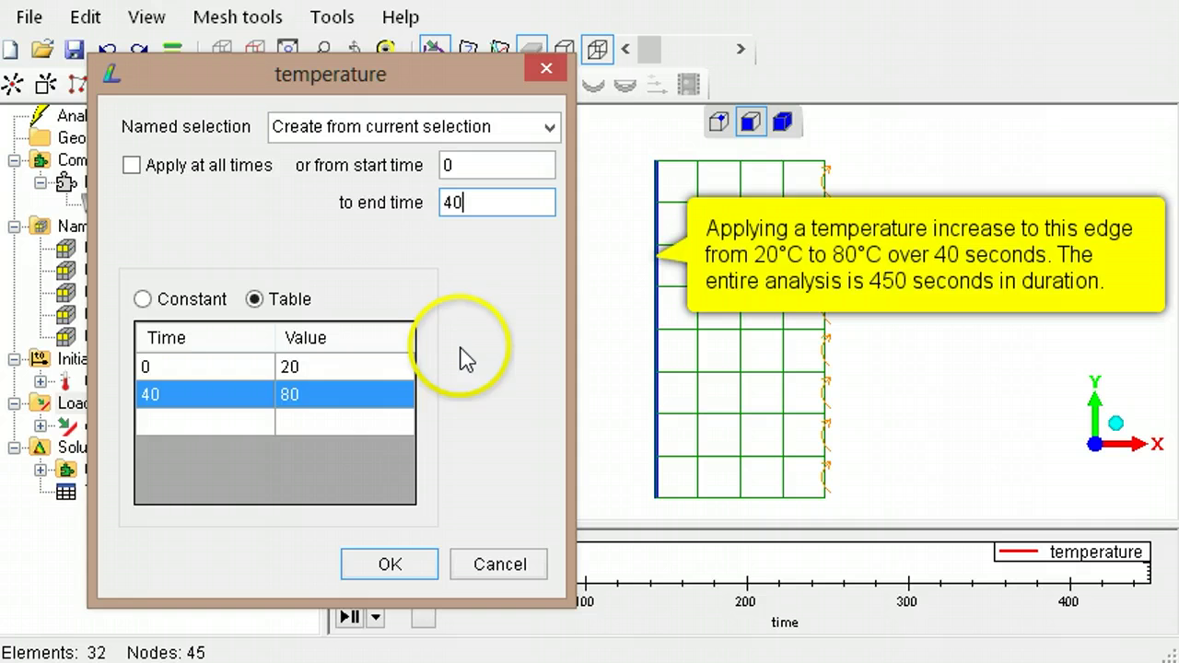
left_click(413, 564)
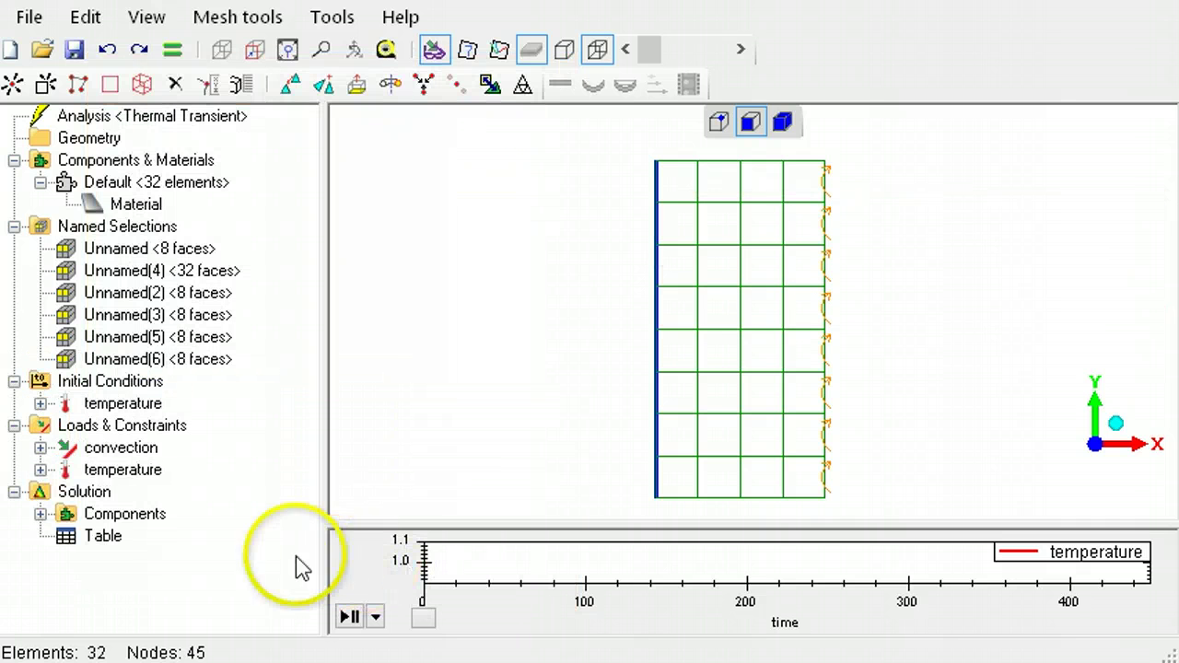
Step: Select the new temperature load, show temperature contours, and plot node 14's temperature history
left_click(137, 476)
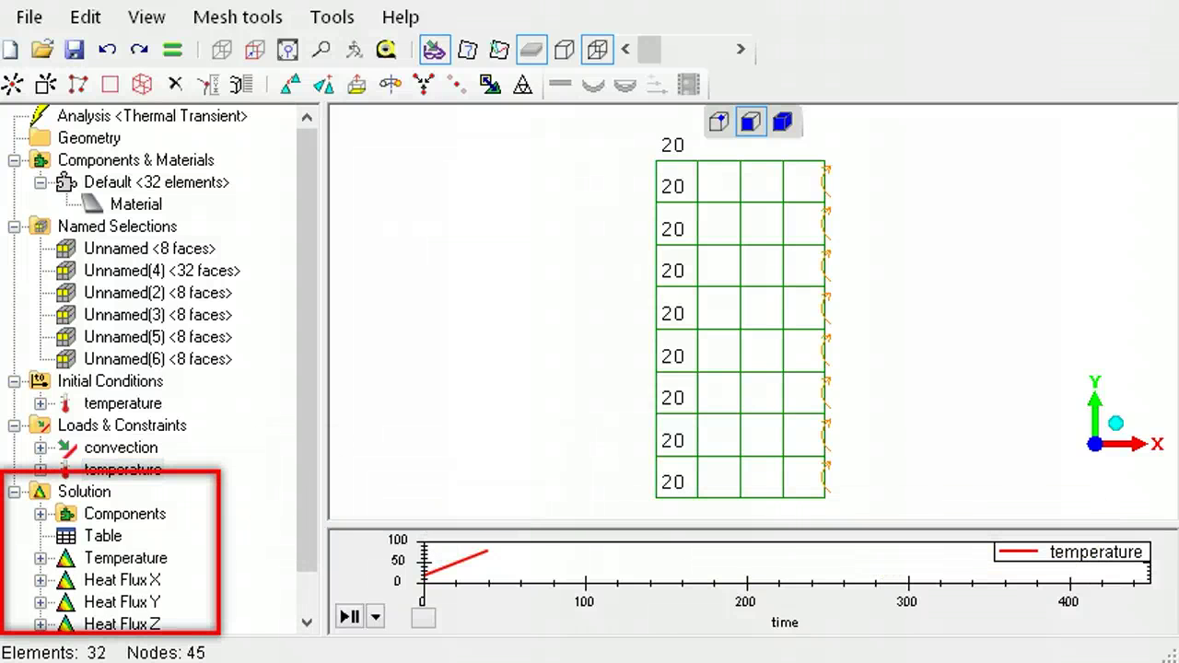
left_click(129, 558)
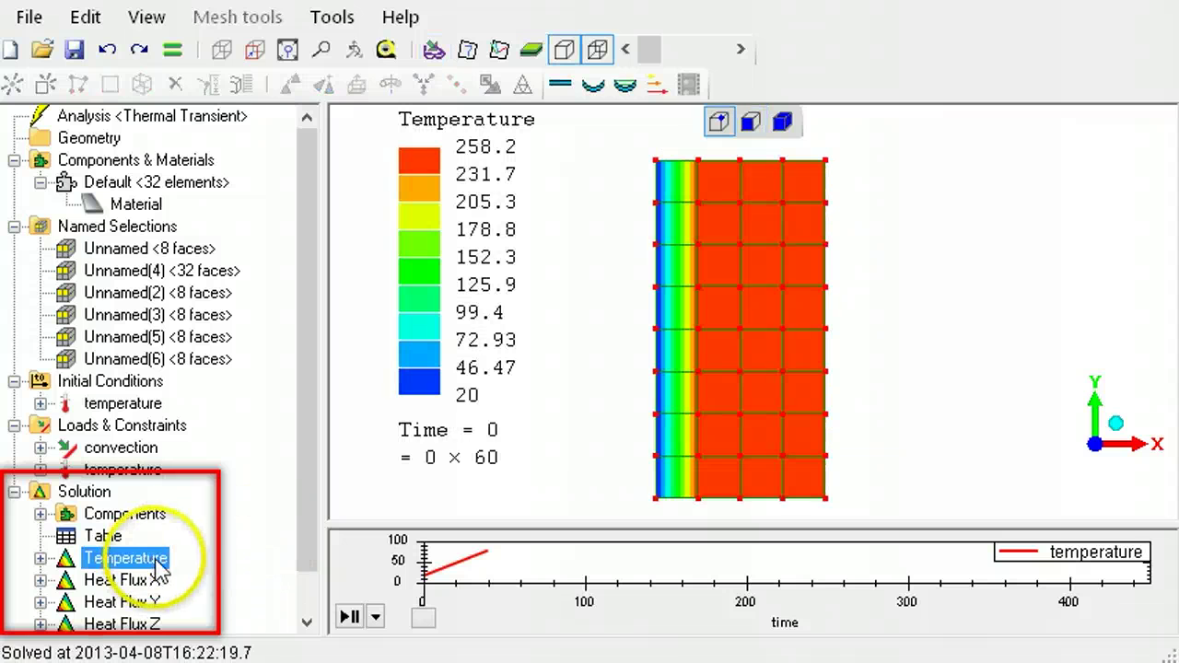
left_click(697, 415)
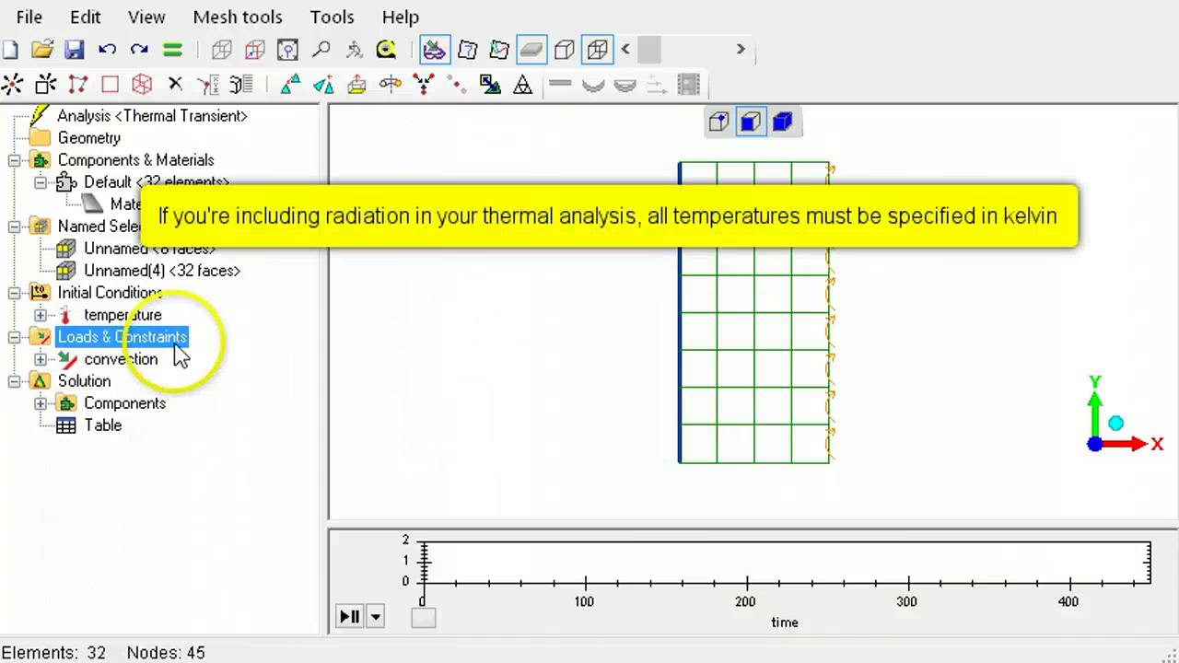
right_click(154, 337)
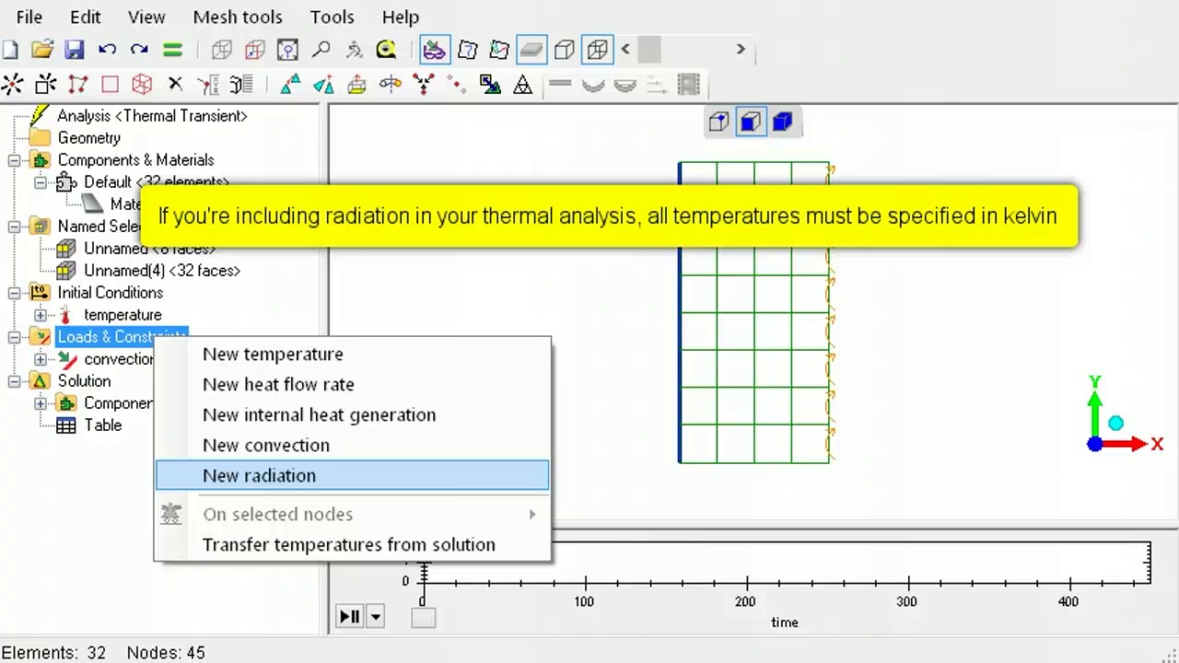
key("Return")
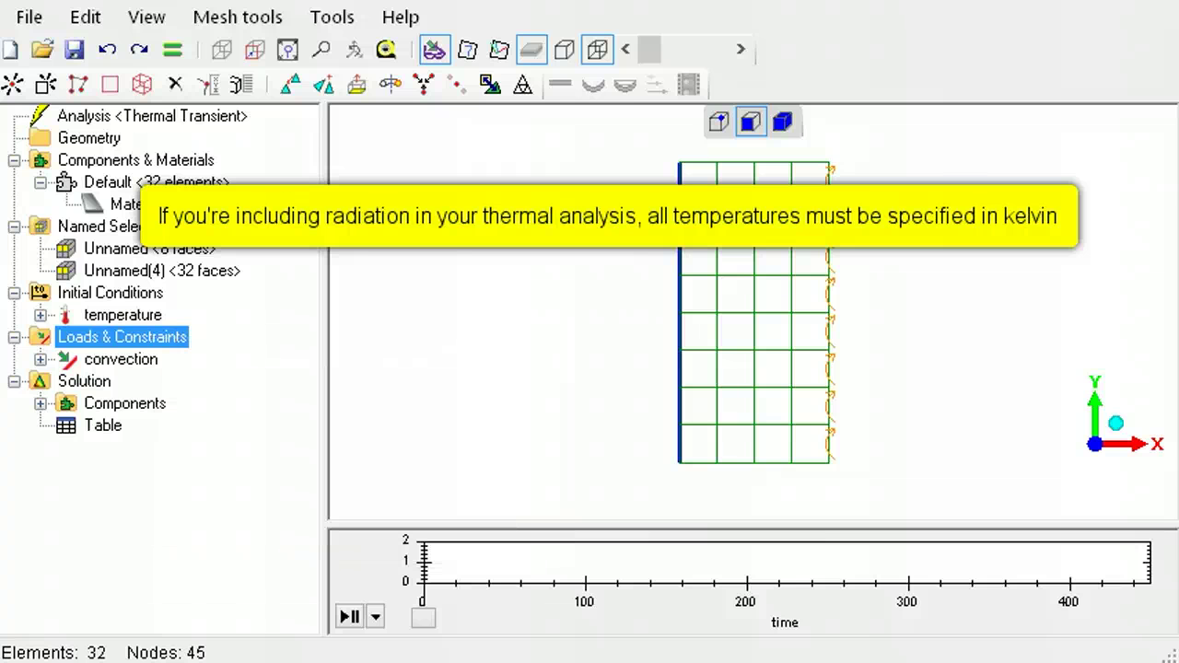